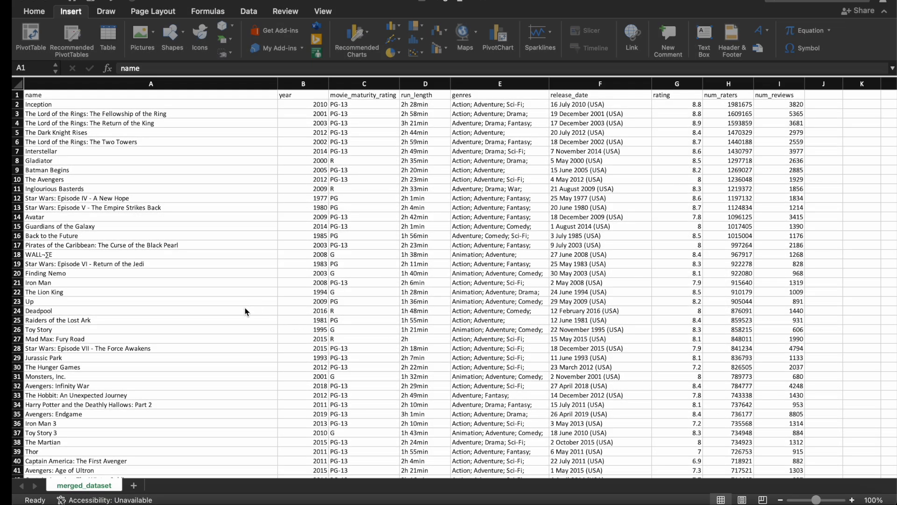
Select entire columns A through I of the movie dataset.
click(267, 309)
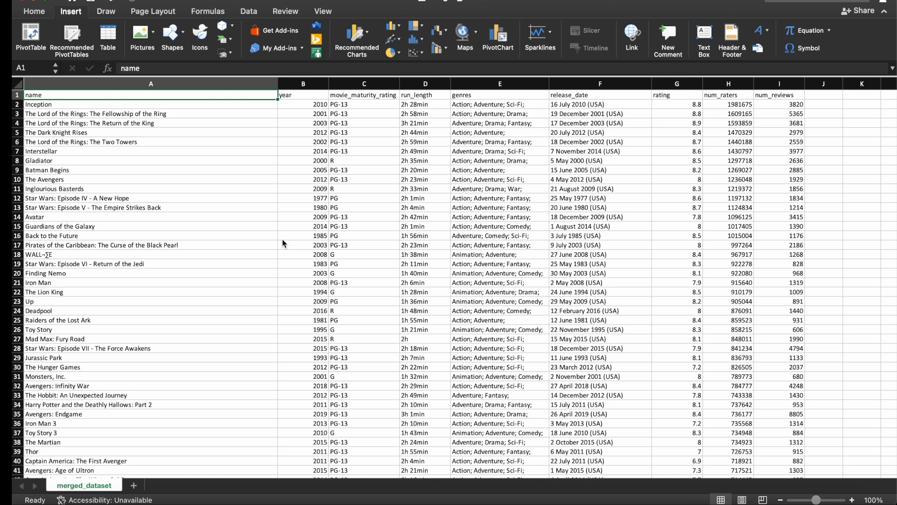
click(257, 80)
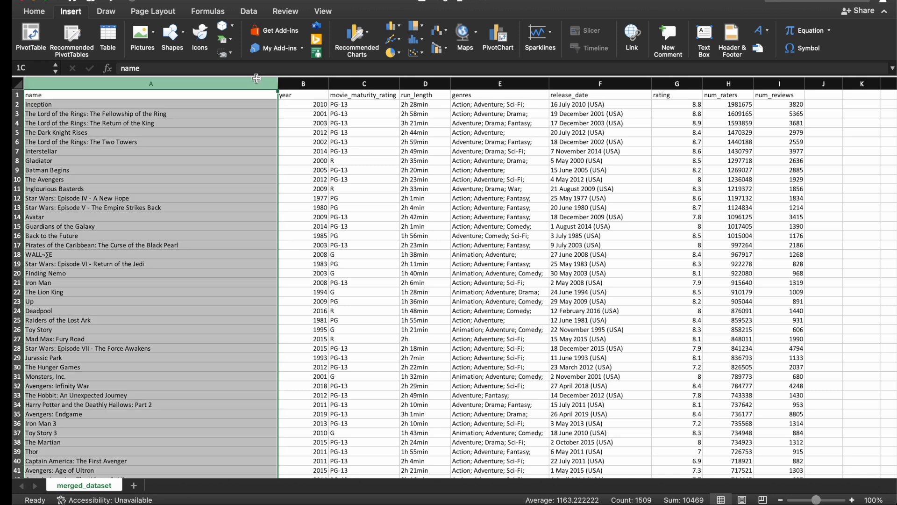
drag(253, 83, 767, 144)
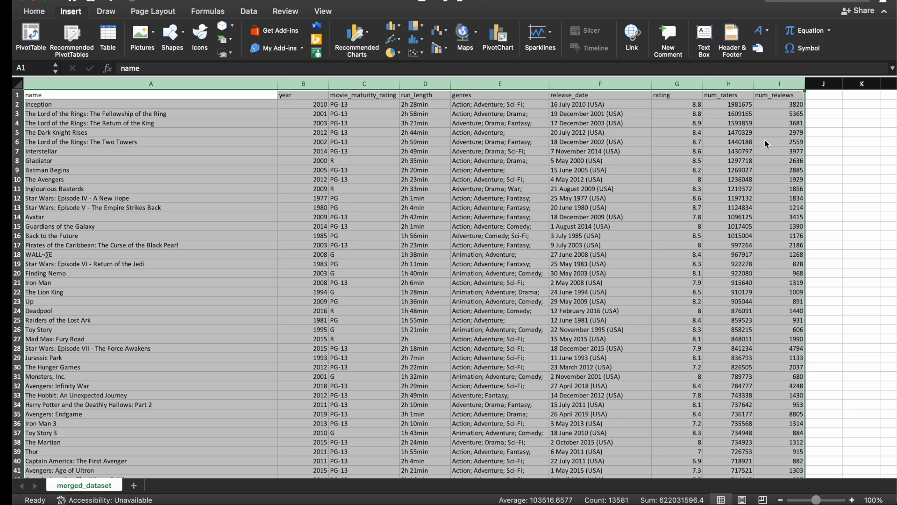
Insert a blank row at row 1502 to separate the movie records from the fake data rows below.
click(223, 105)
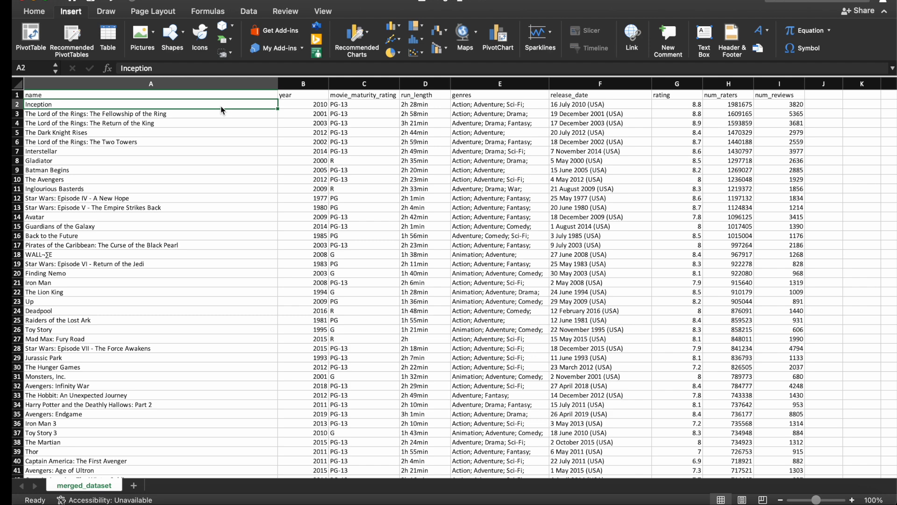
key(super+Down)
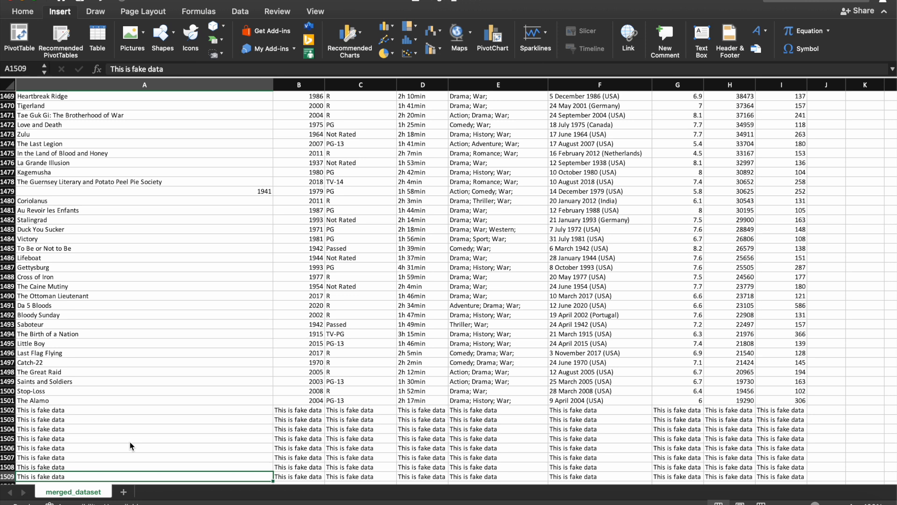
click(112, 410)
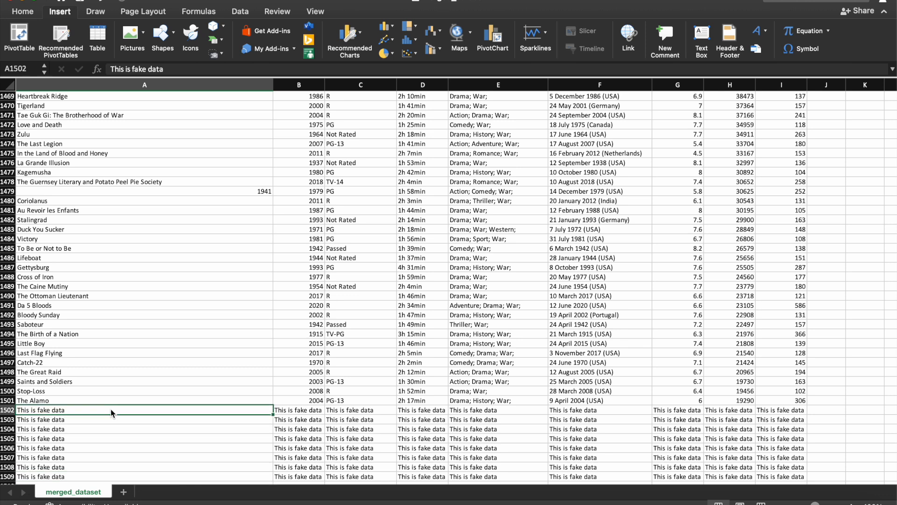
click(10, 410)
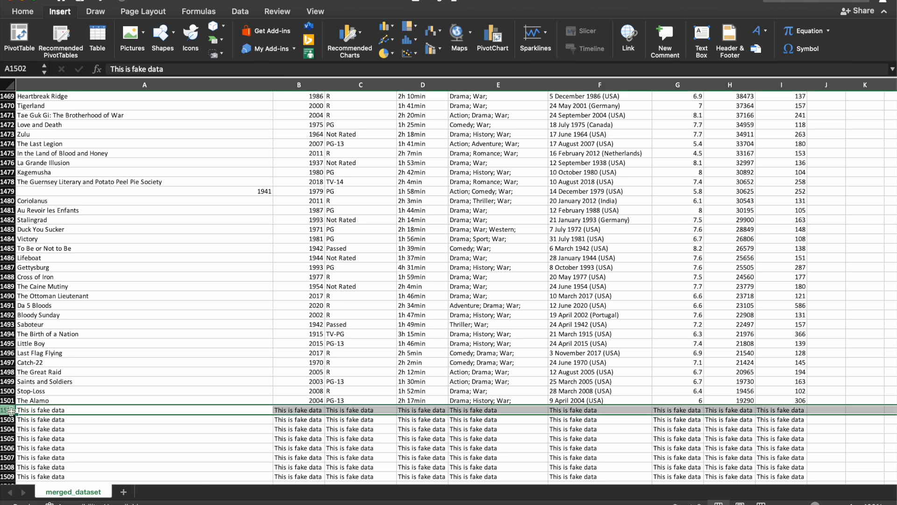
right_click(10, 413)
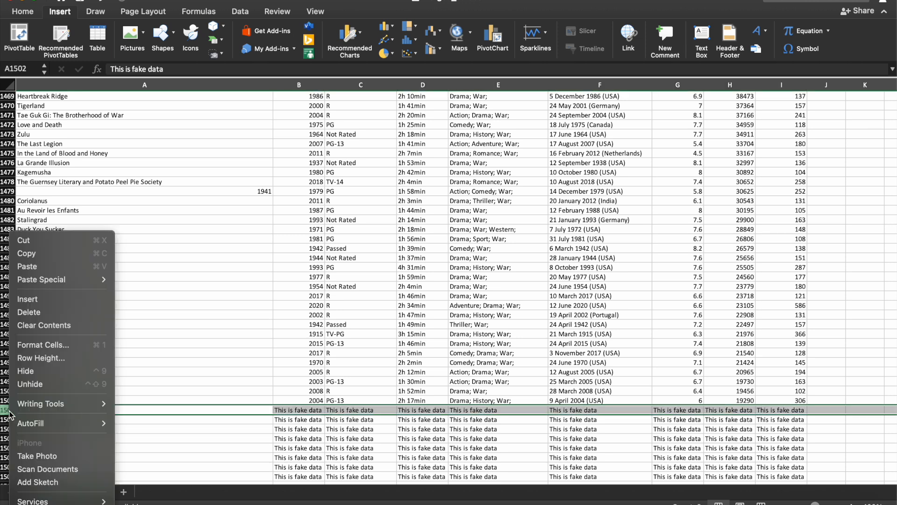
click(44, 302)
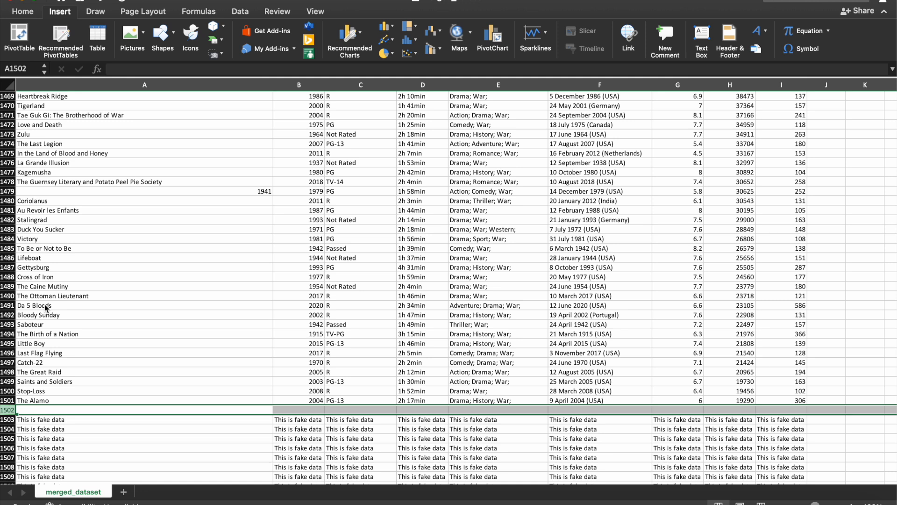
Select the contiguous movie data with its headers, from A1 through I1501.
click(62, 399)
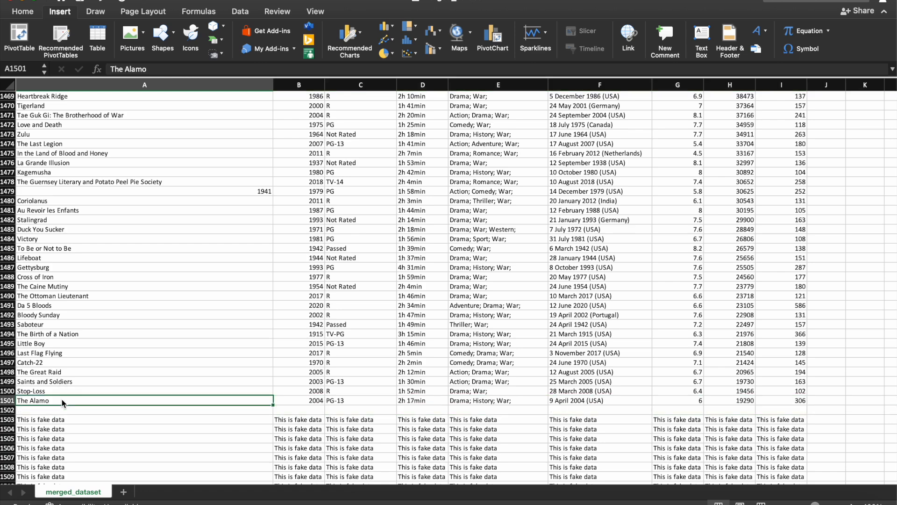
key(ctrl+Home)
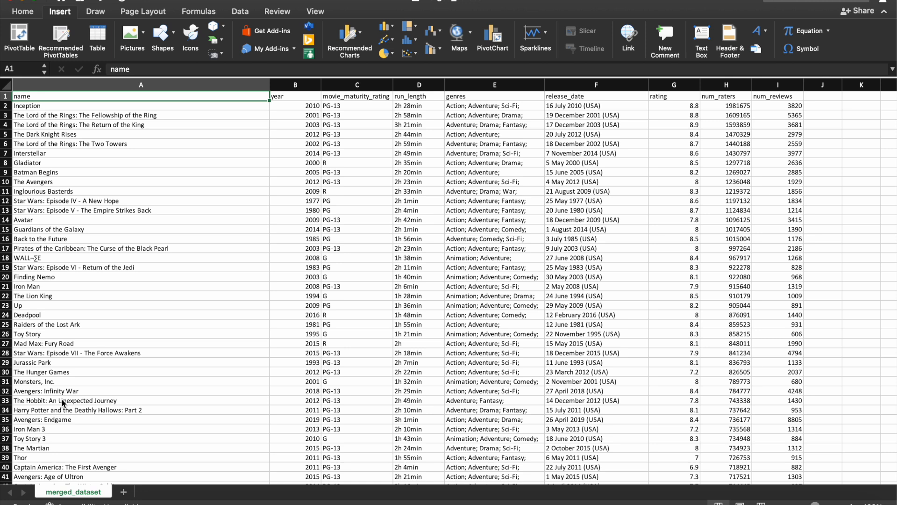
key(shift+super+Right)
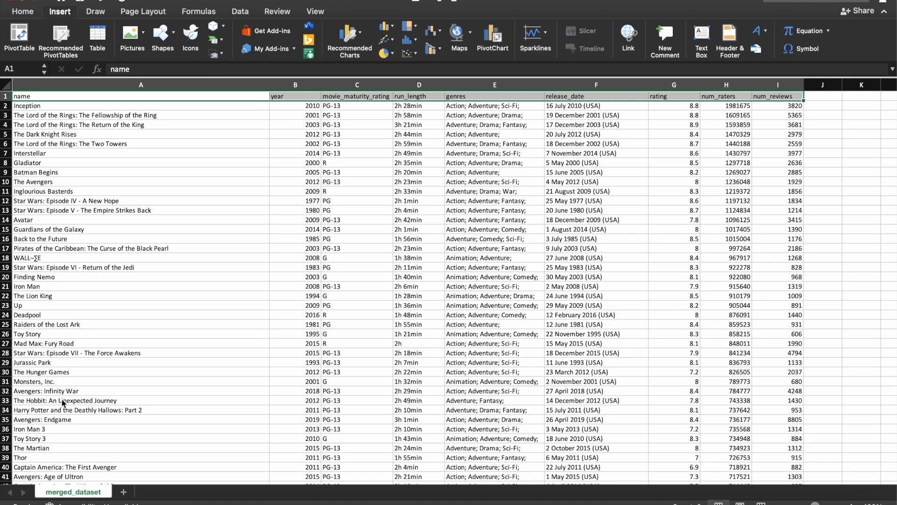
key(shift+super+Down)
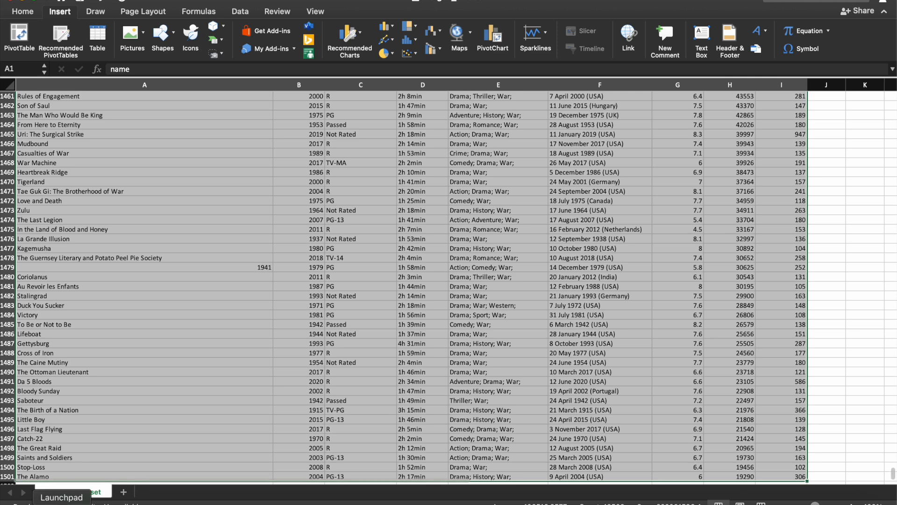
scroll(94, 434, down, 3)
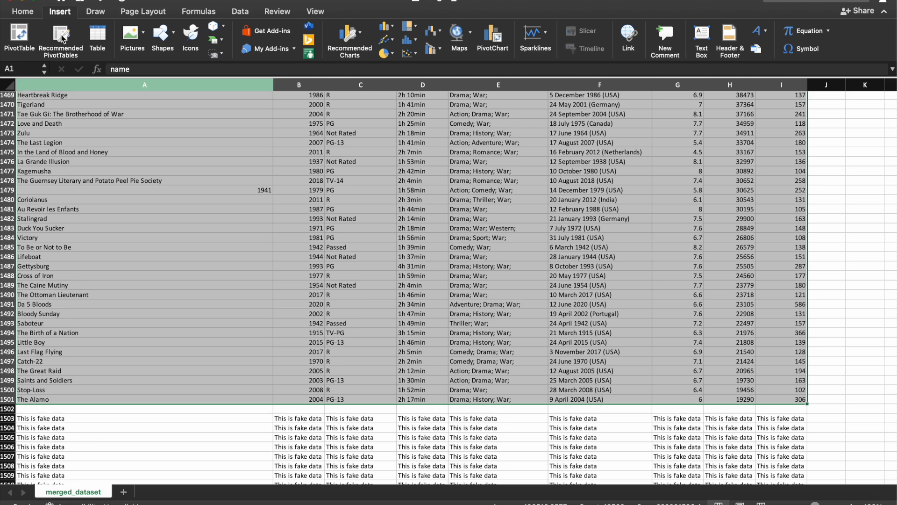
Create a PivotTable from the selected movie data, placed on the existing worksheet at cell L5.
click(50, 15)
click(51, 14)
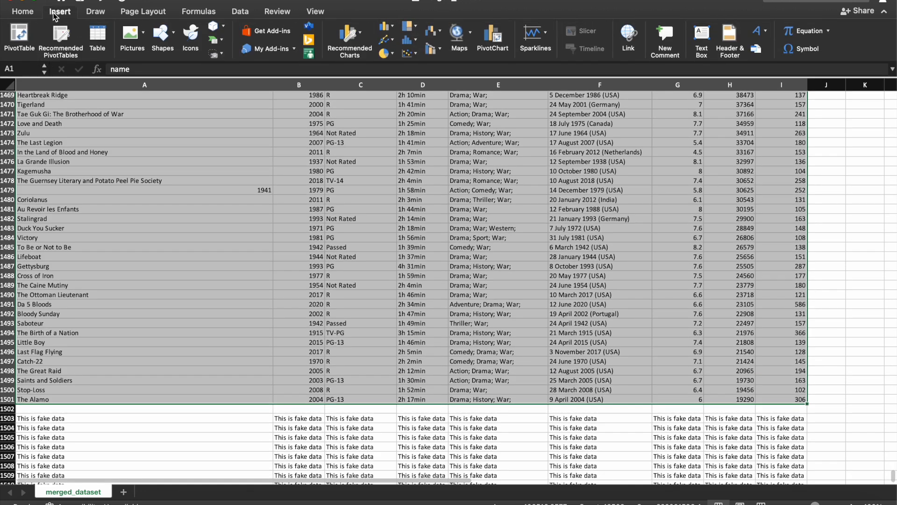
click(30, 14)
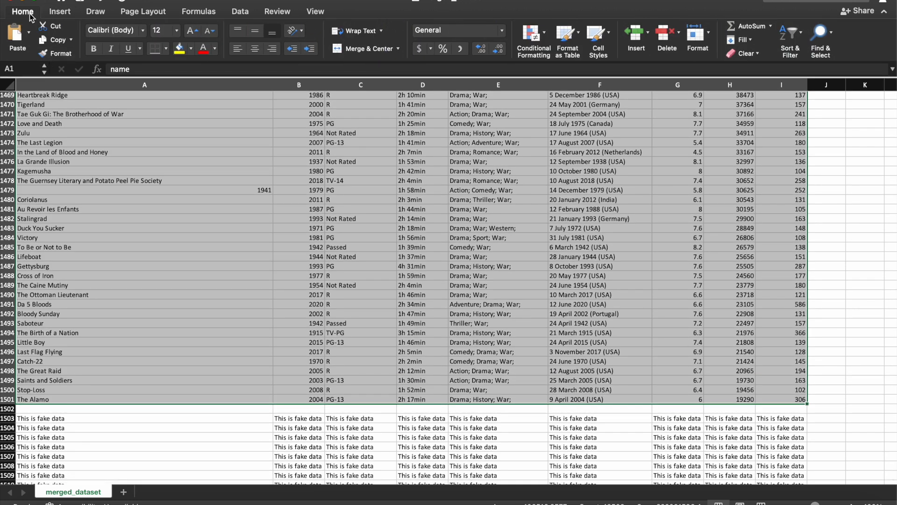
click(55, 15)
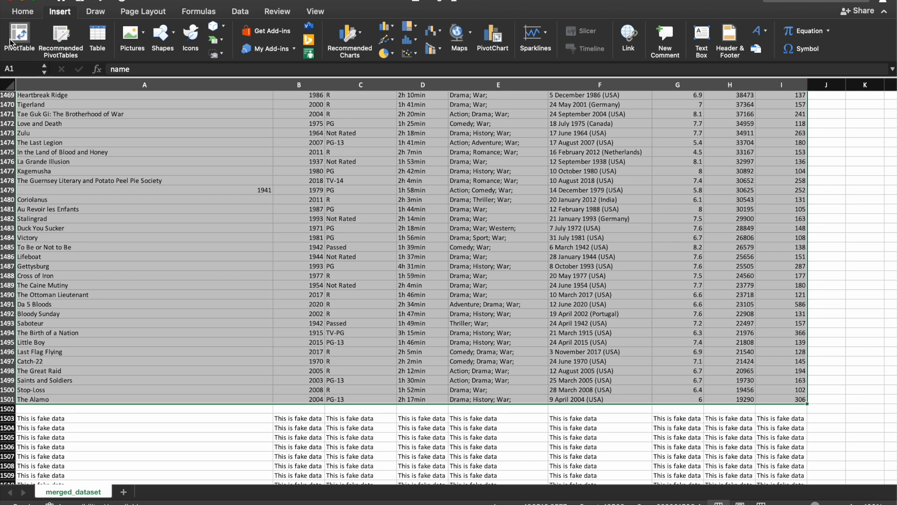
click(22, 36)
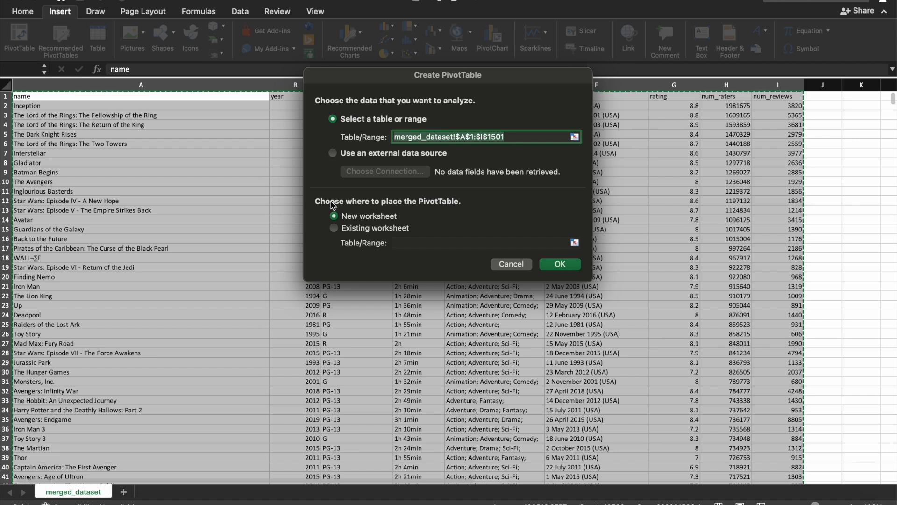
click(333, 228)
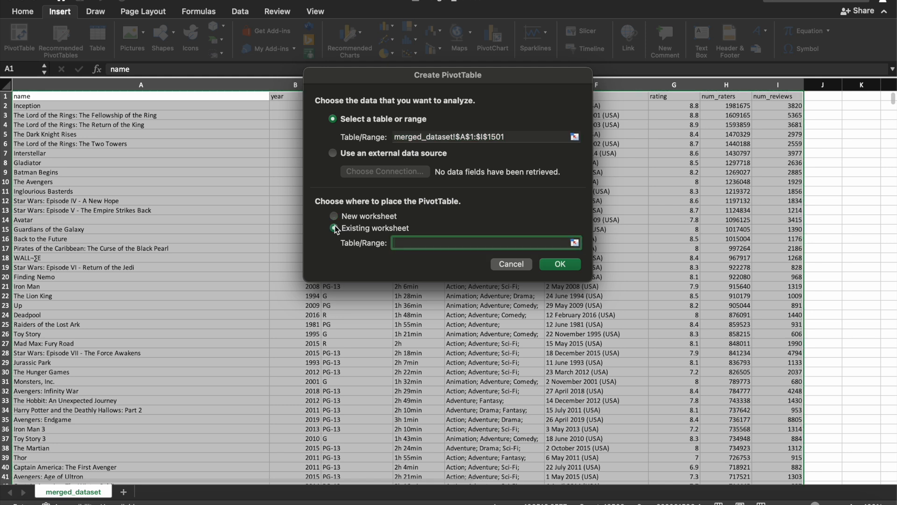
click(737, 147)
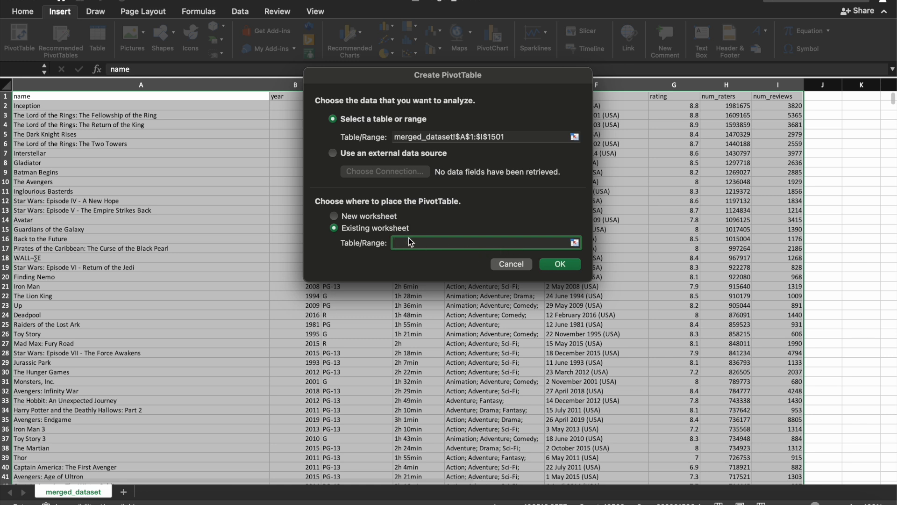
click(884, 135)
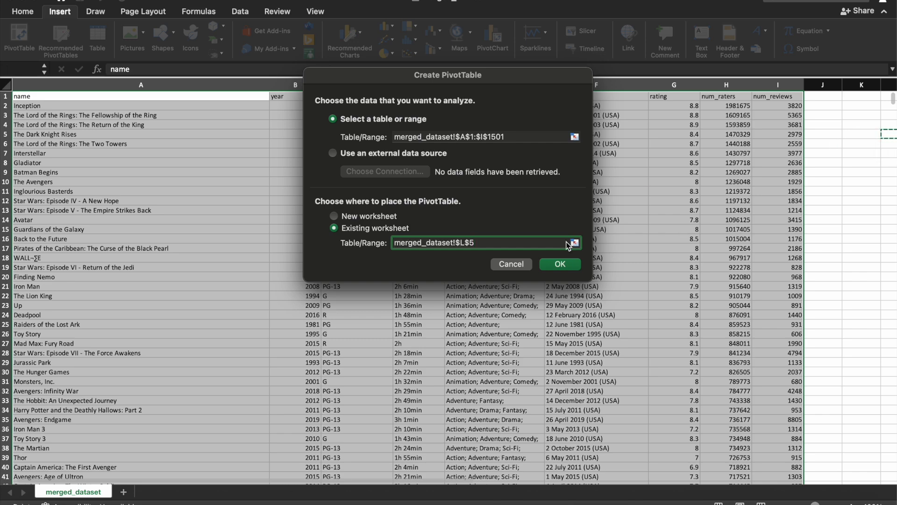
click(561, 265)
Add year to the PivotTable's rows, and num_raters and num_reviews to its values.
scroll(616, 277, right, 5)
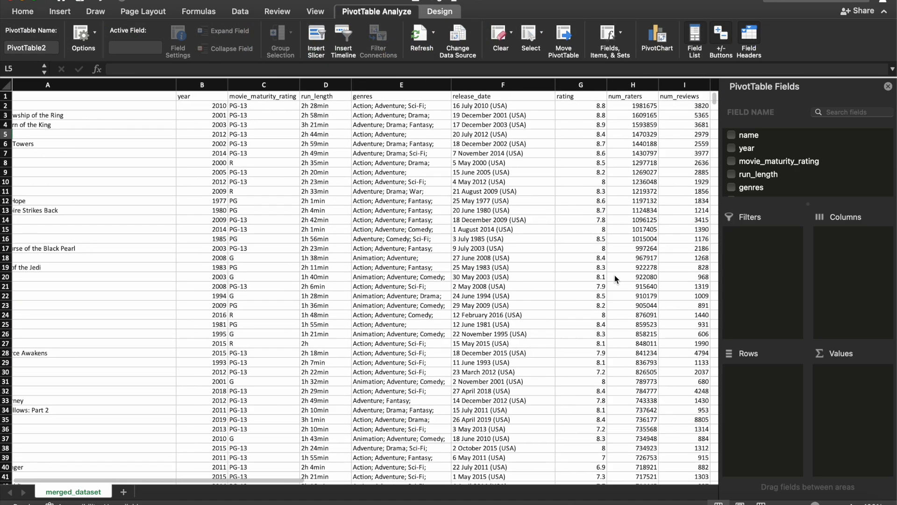
scroll(615, 275, right, 8)
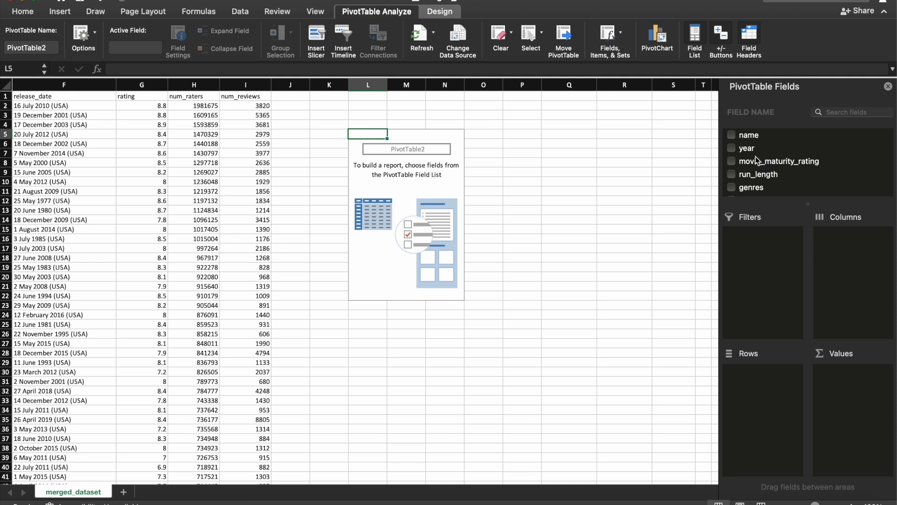
drag(759, 153, 756, 381)
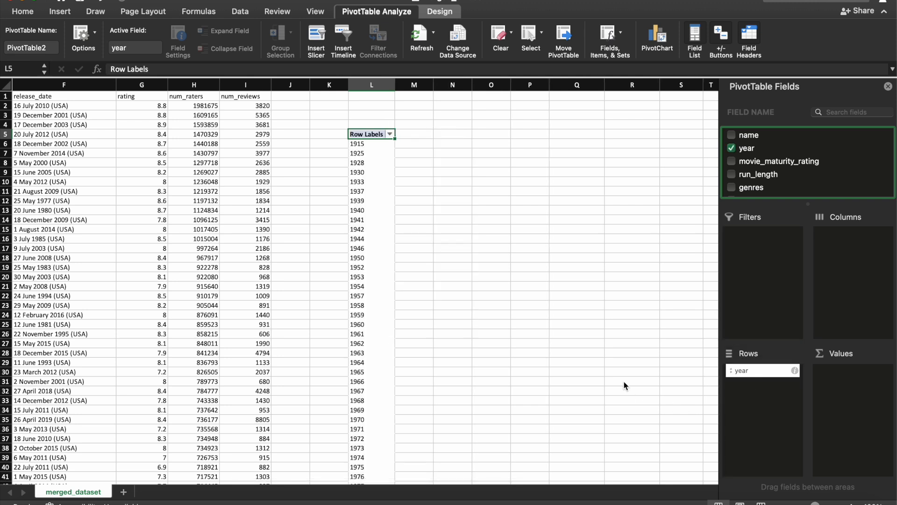
scroll(769, 178, down, 3)
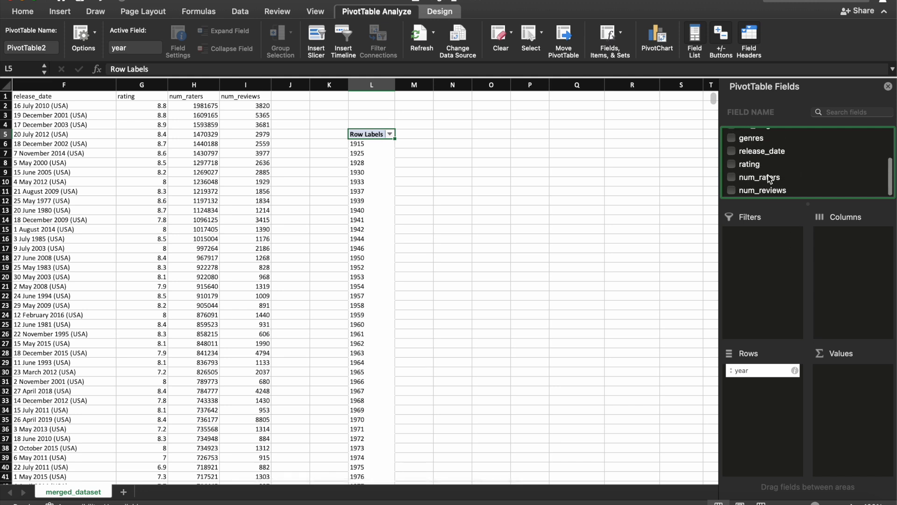
drag(770, 179, 830, 410)
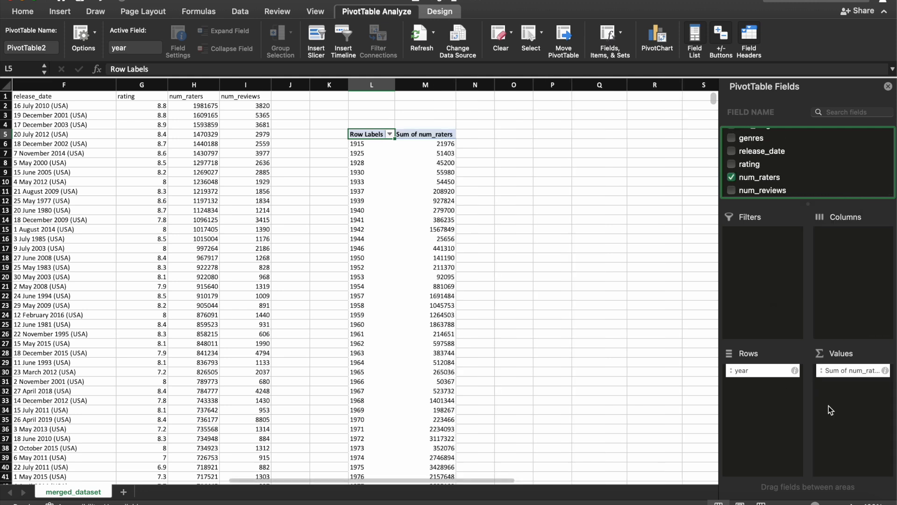
drag(785, 191, 836, 388)
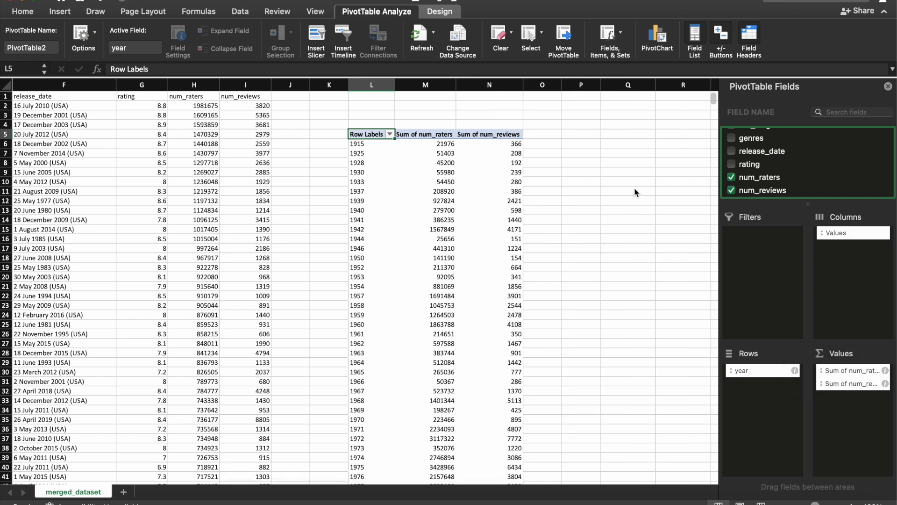
drag(862, 370, 858, 389)
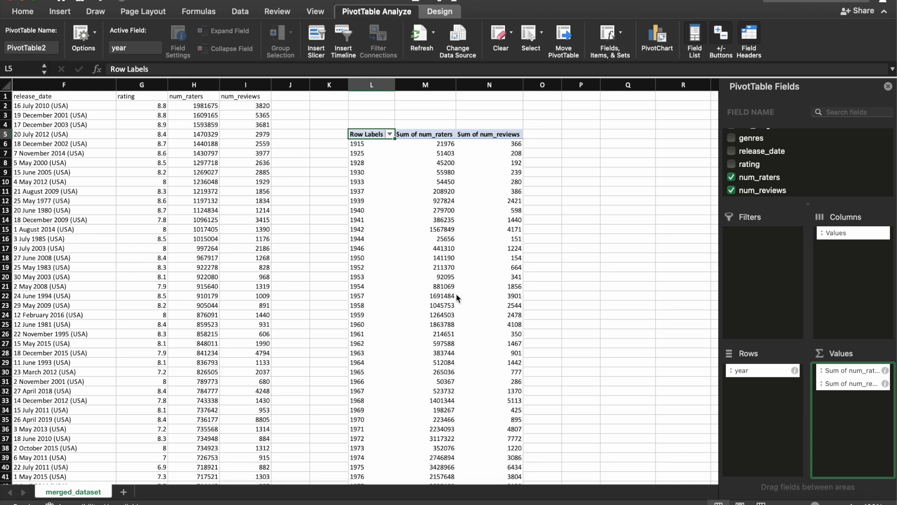
Examine the yearly sums of num_raters and num_reviews in the PivotTable down to the grand total.
scroll(458, 299, down, 15)
scroll(457, 299, up, 14)
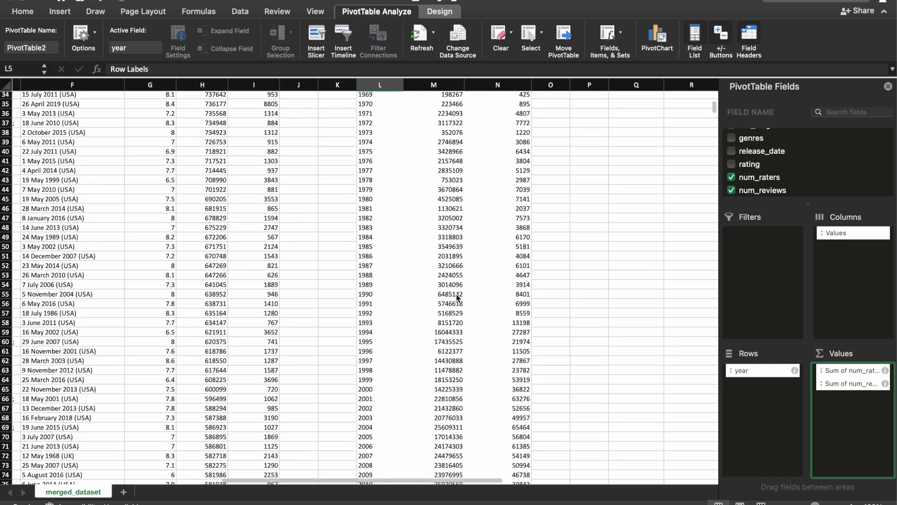
scroll(458, 299, up, 1)
scroll(458, 299, left, 1)
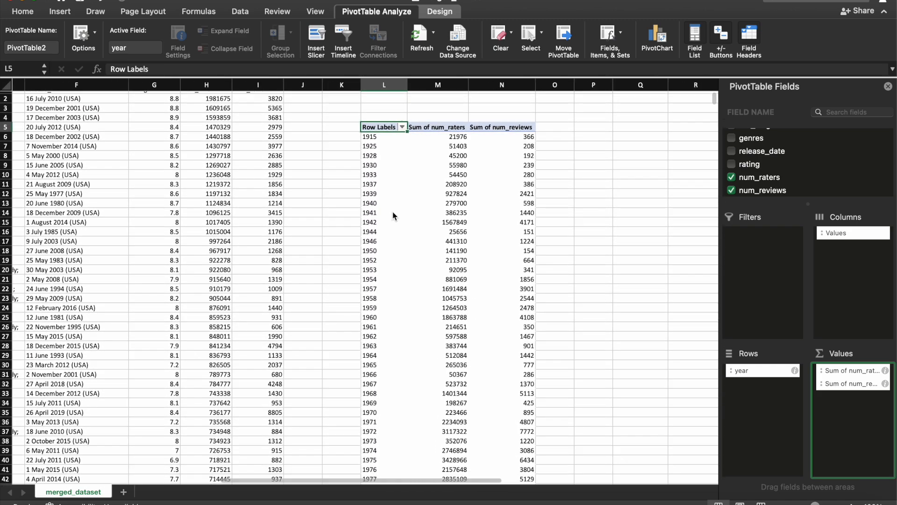
scroll(447, 270, down, 12)
scroll(447, 270, down, 13)
scroll(448, 269, up, 5)
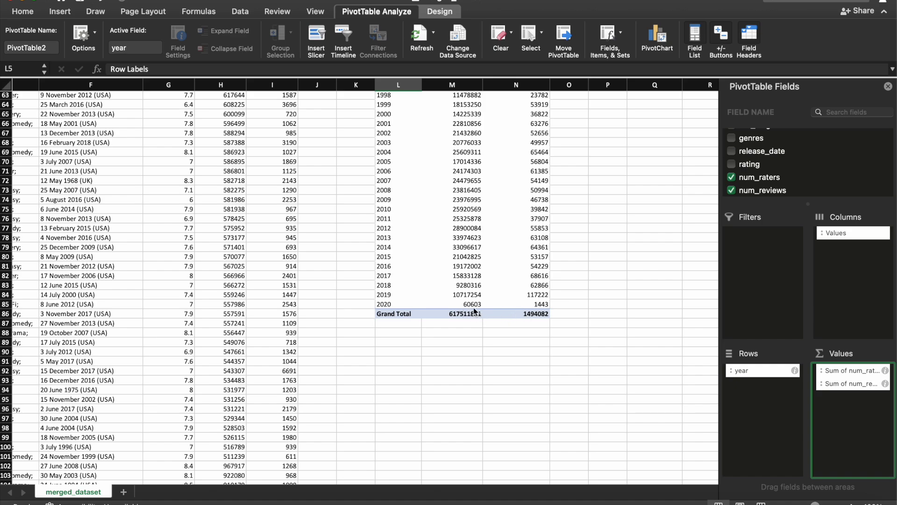
scroll(475, 311, up, 20)
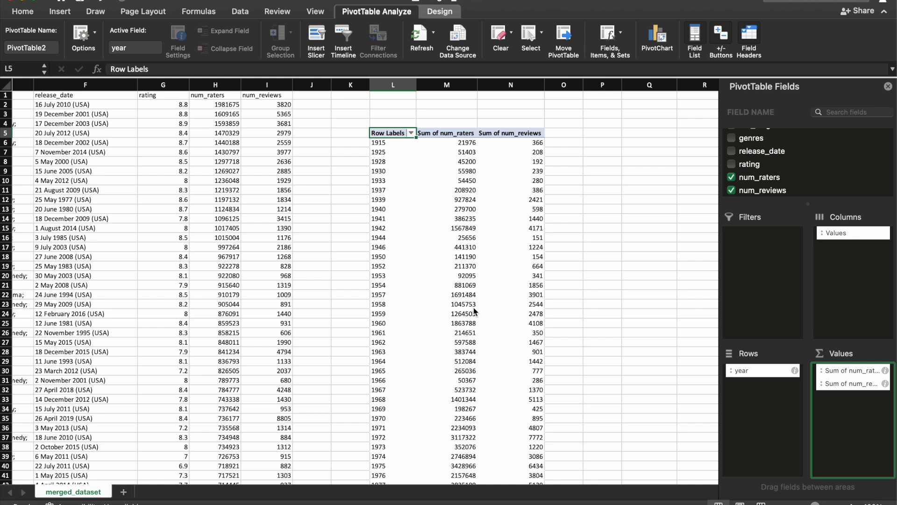
Remove year, Sum of num_raters and Sum of num_reviews from the PivotTable, leaving it empty.
click(756, 376)
click(748, 394)
click(755, 375)
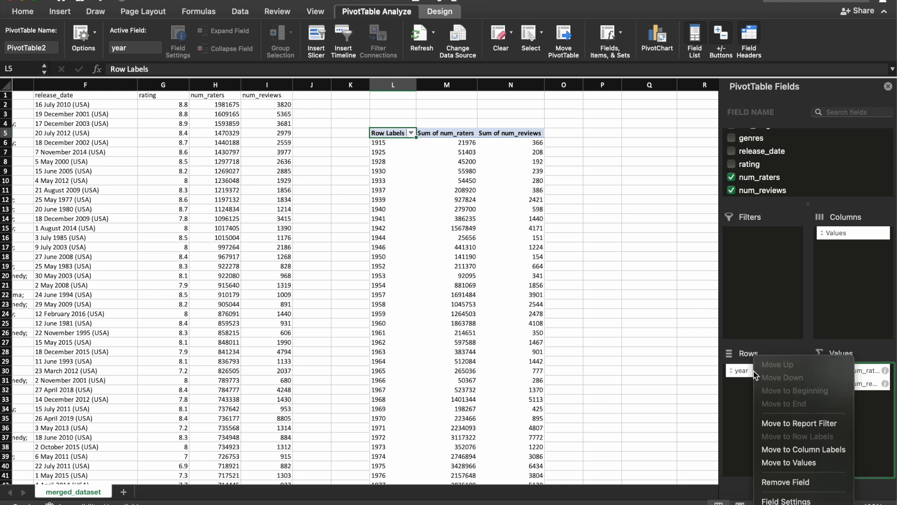
click(778, 483)
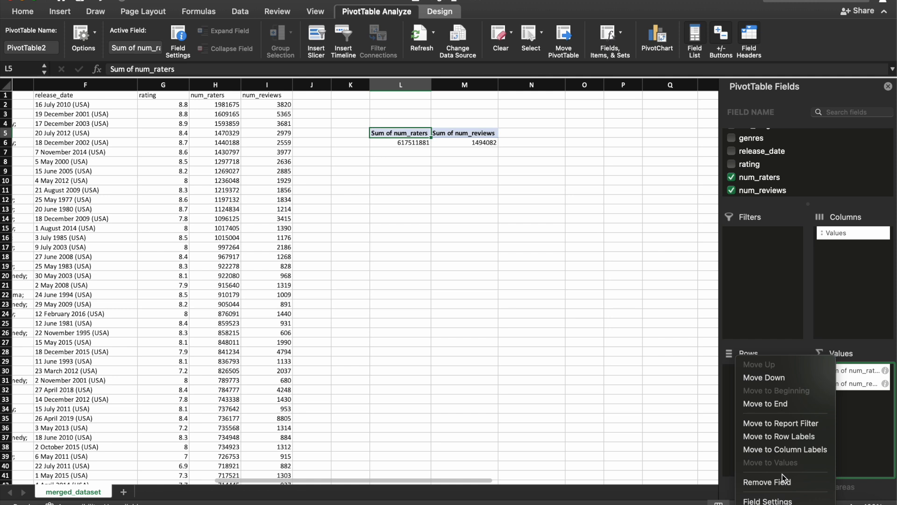
click(766, 482)
click(841, 379)
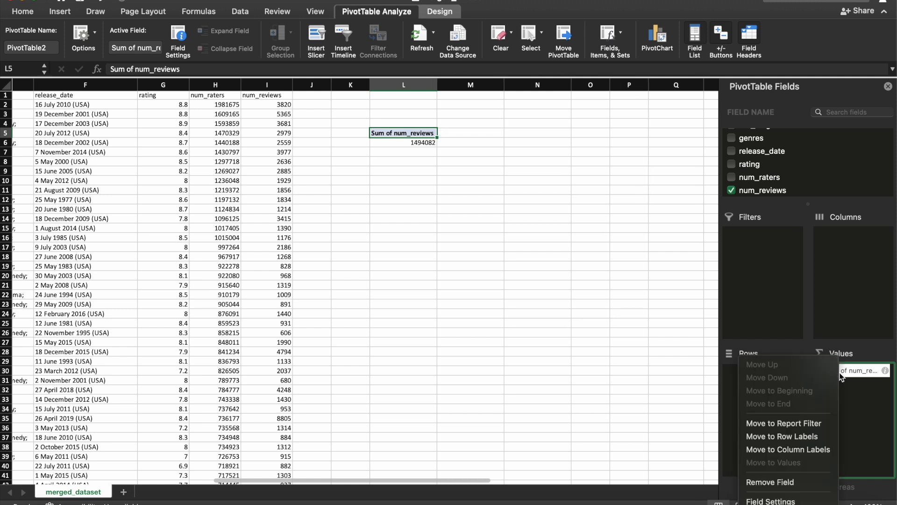
click(792, 482)
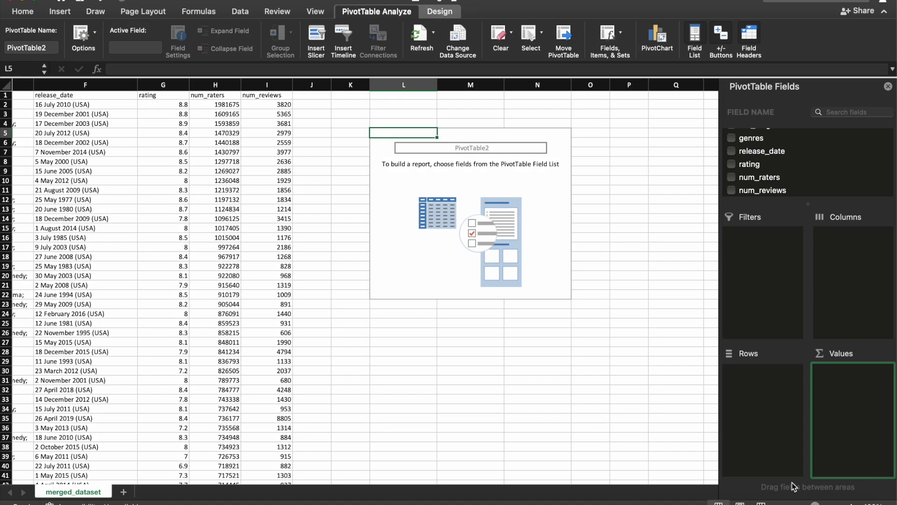
Add year to the PivotTable's rows and rating to its values.
scroll(817, 171, up, 4)
drag(760, 149, 772, 386)
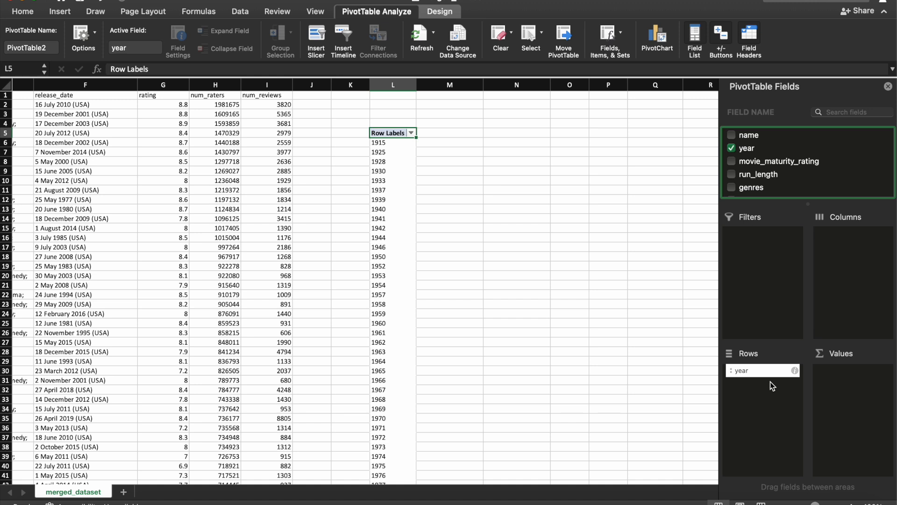
scroll(812, 188, down, 3)
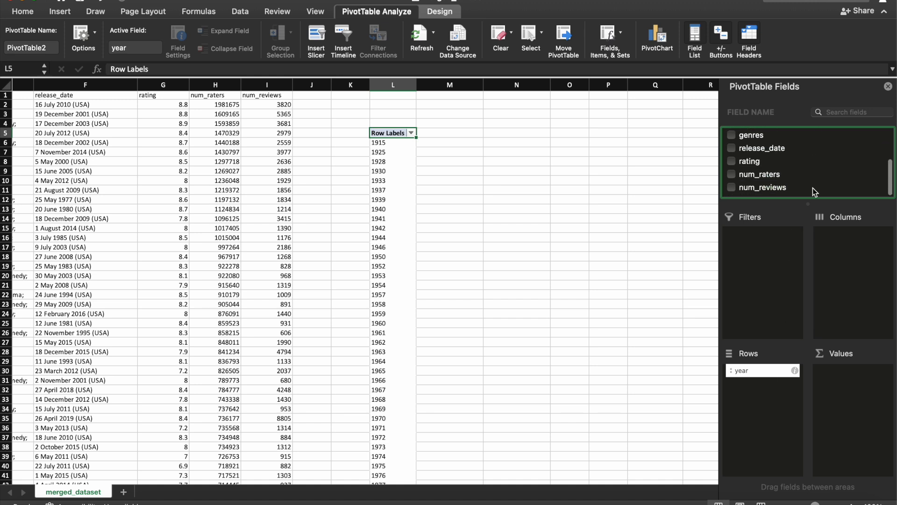
drag(763, 167, 826, 383)
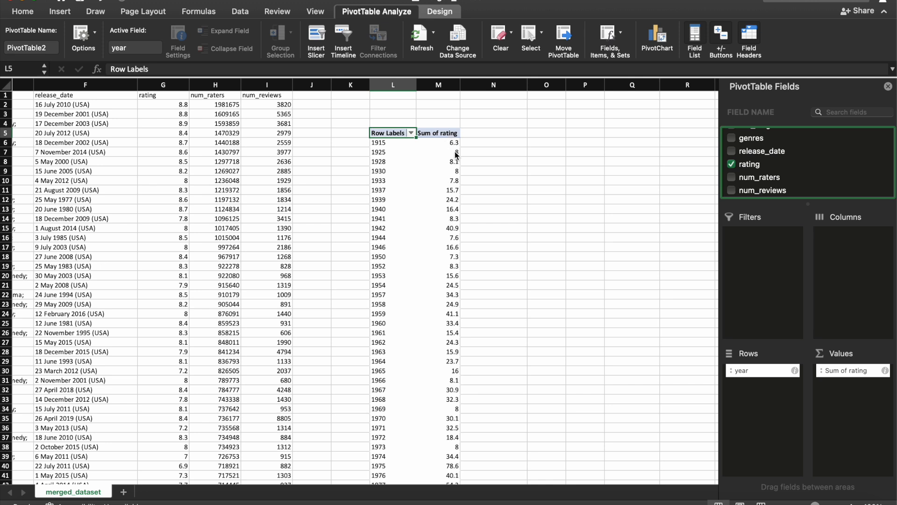
Summarize the PivotTable's rating values by Average instead of Sum.
click(444, 181)
click(439, 256)
click(438, 307)
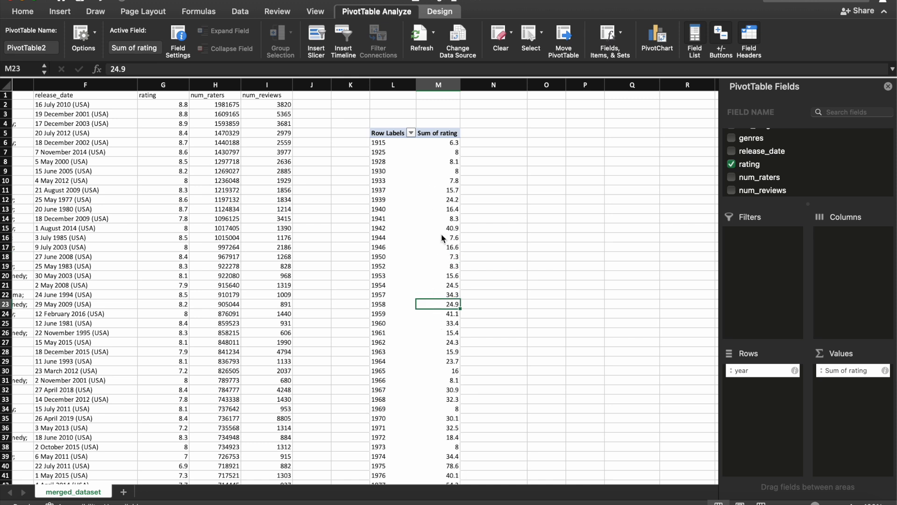
click(441, 248)
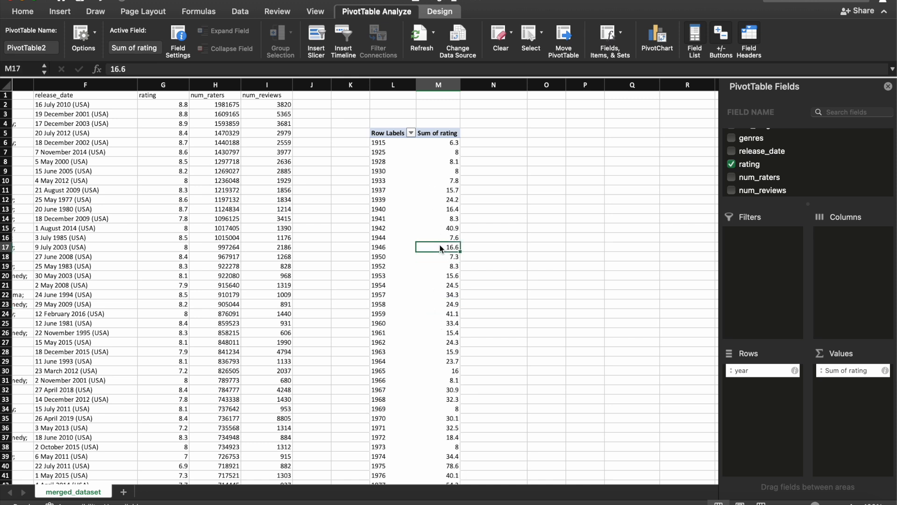
right_click(441, 248)
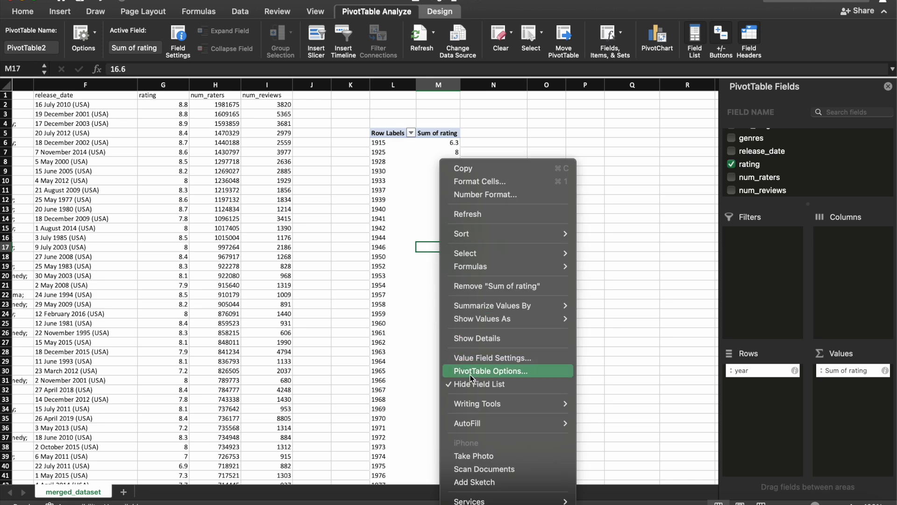
click(475, 359)
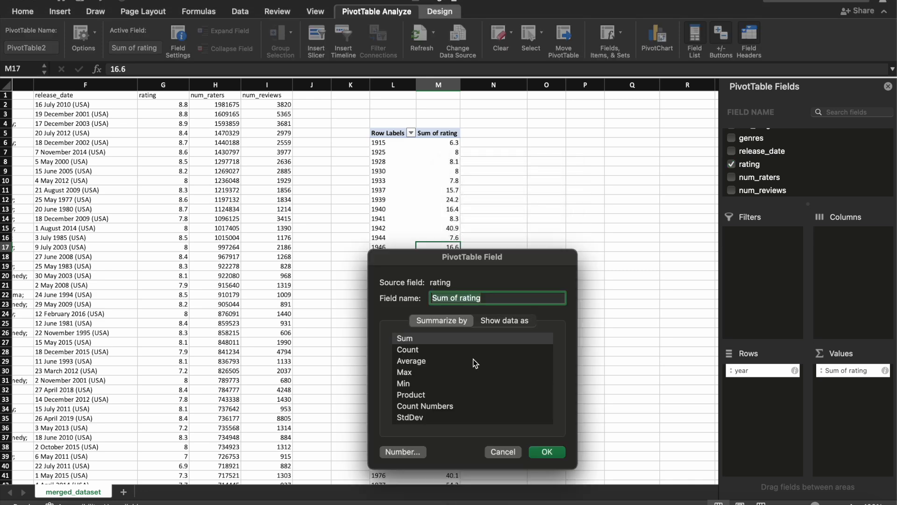
click(423, 362)
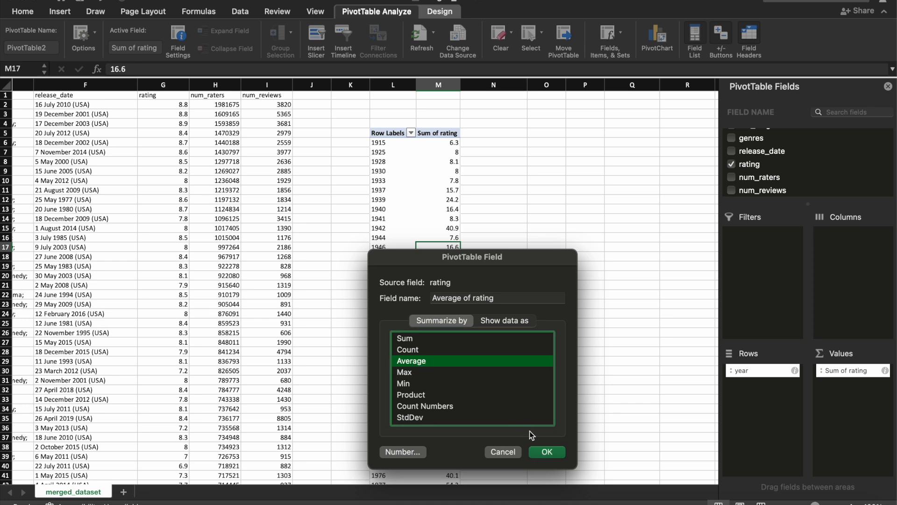
click(534, 452)
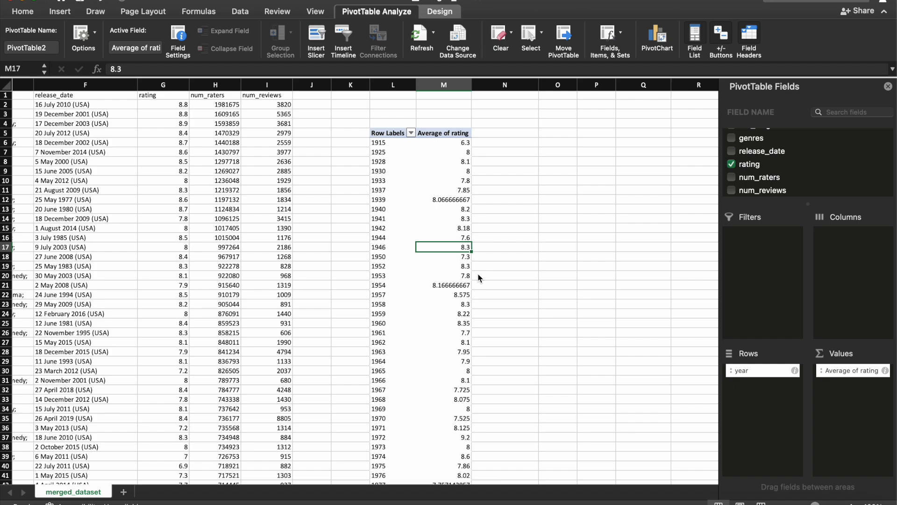
Examine the average rating for each year in the PivotTable, from the first year down to the grand total.
scroll(446, 351, down, 5)
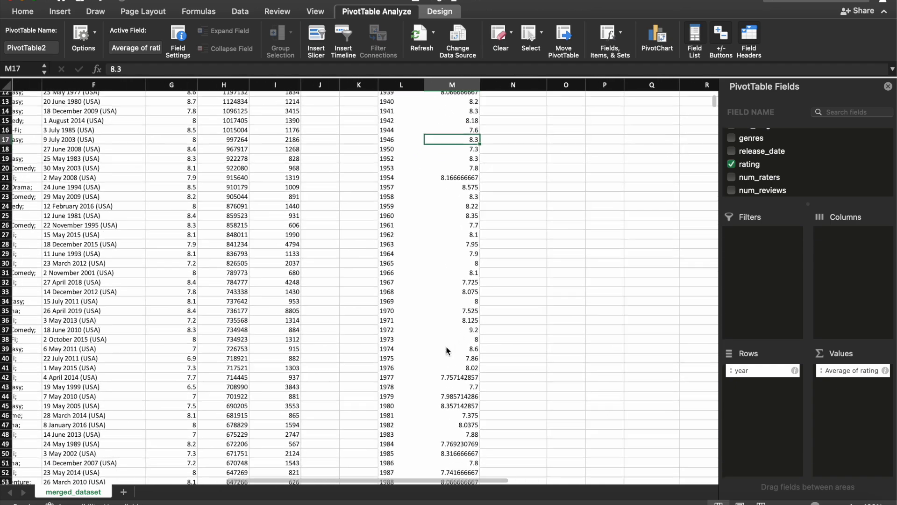
scroll(447, 350, up, 5)
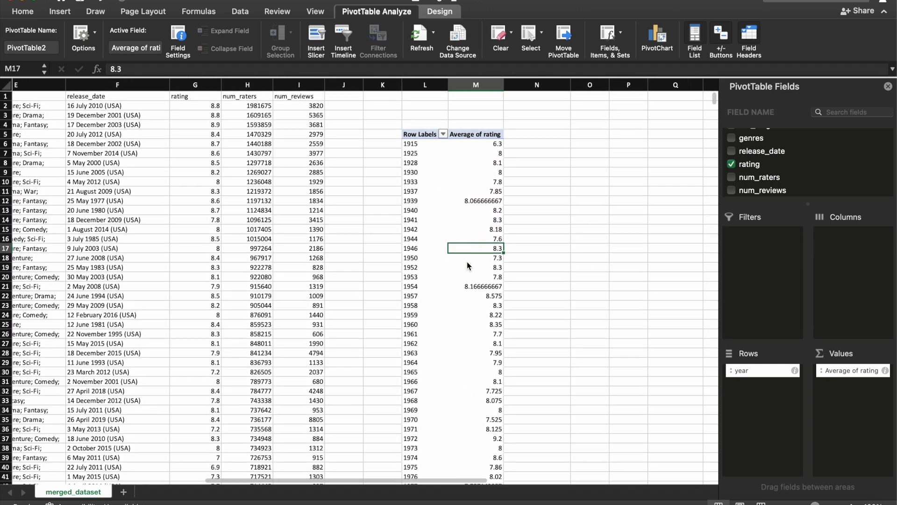
scroll(474, 213, down, 3)
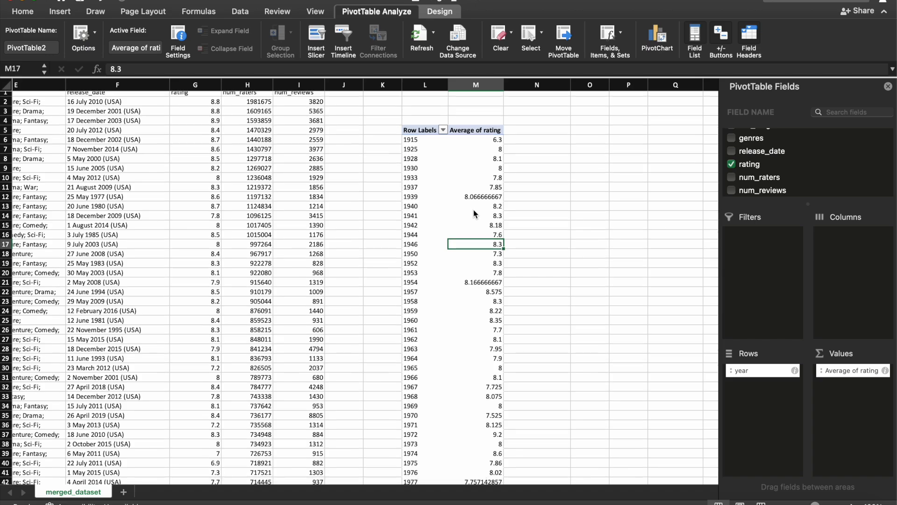
scroll(474, 213, down, 15)
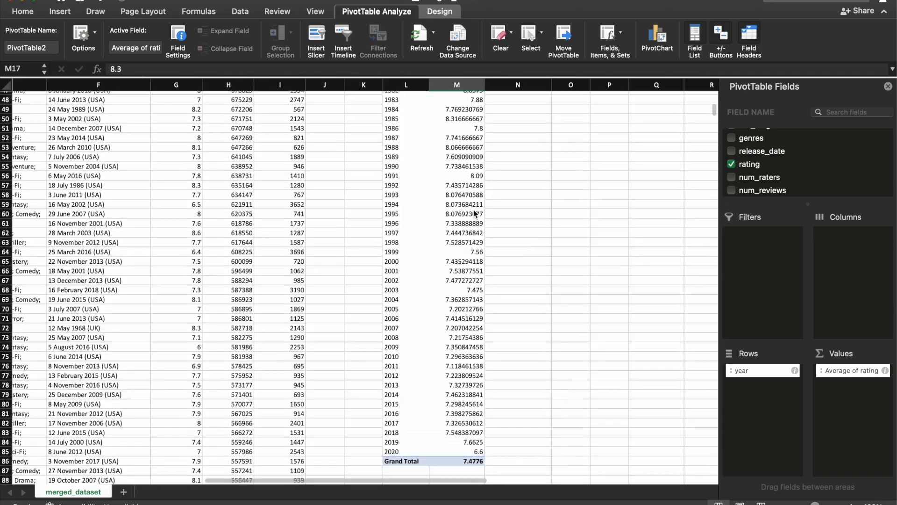
scroll(473, 210, up, 18)
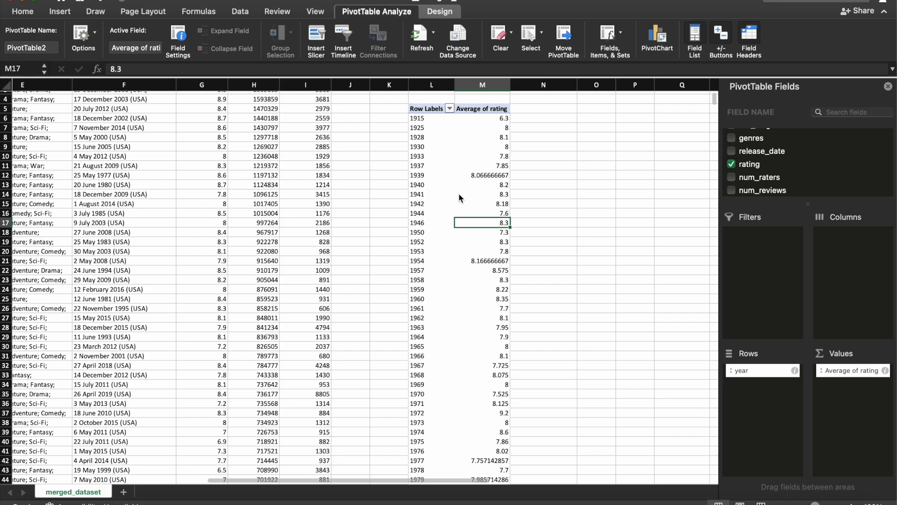
scroll(459, 194, down, 14)
scroll(459, 194, down, 5)
scroll(459, 195, up, 18)
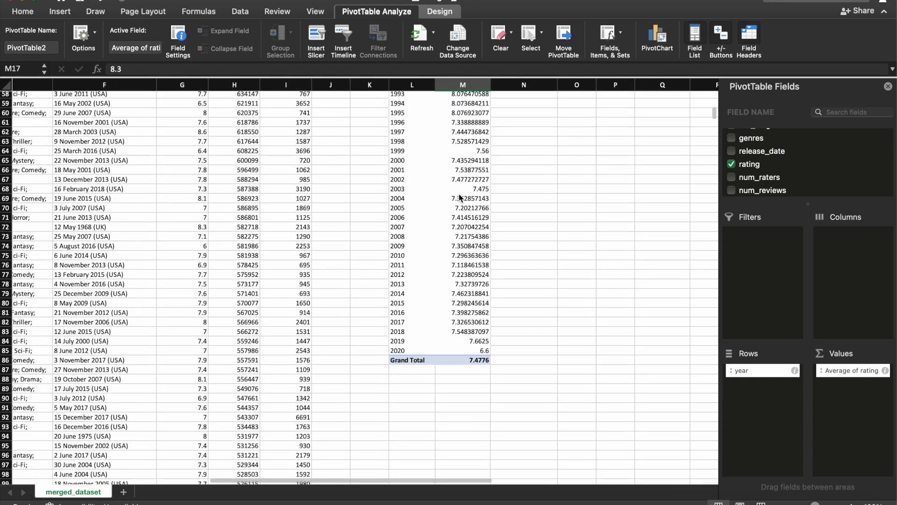
scroll(460, 198, up, 2)
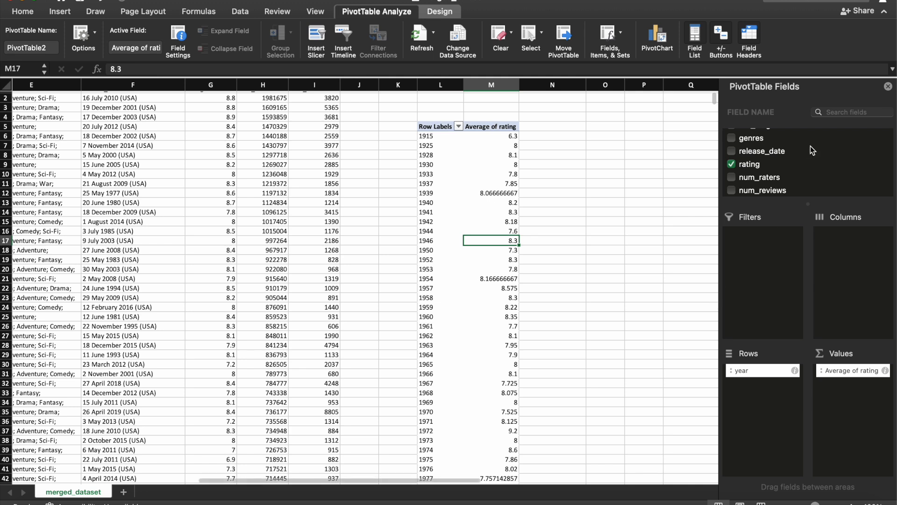
Add movie_maturity_rating to the PivotTable's columns.
scroll(810, 146, up, 5)
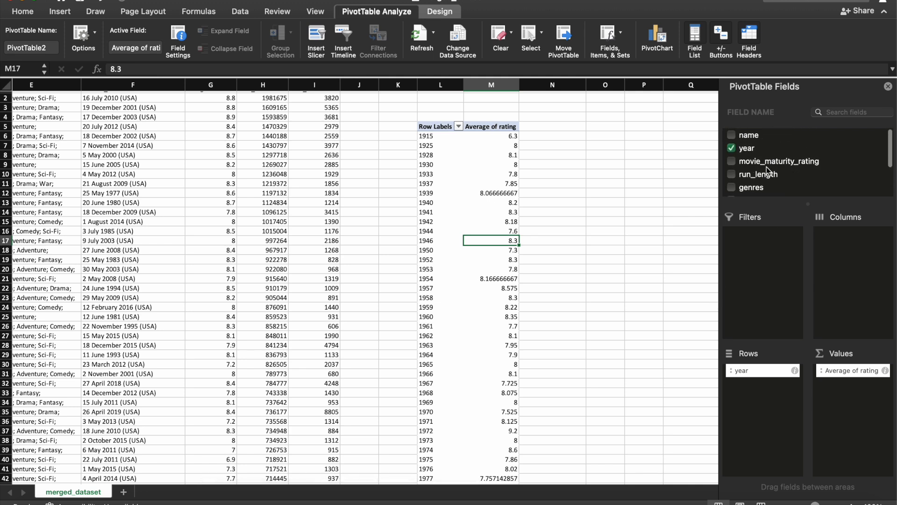
drag(770, 164, 837, 249)
scroll(606, 215, right, 3)
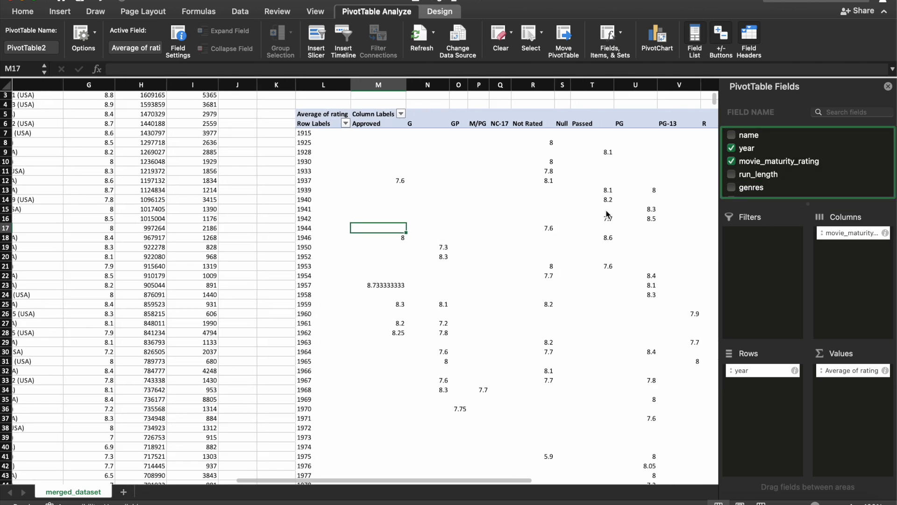
Examine the average ratings by year across all maturity rating columns, including the grand total column.
scroll(607, 215, right, 5)
scroll(606, 215, up, 1)
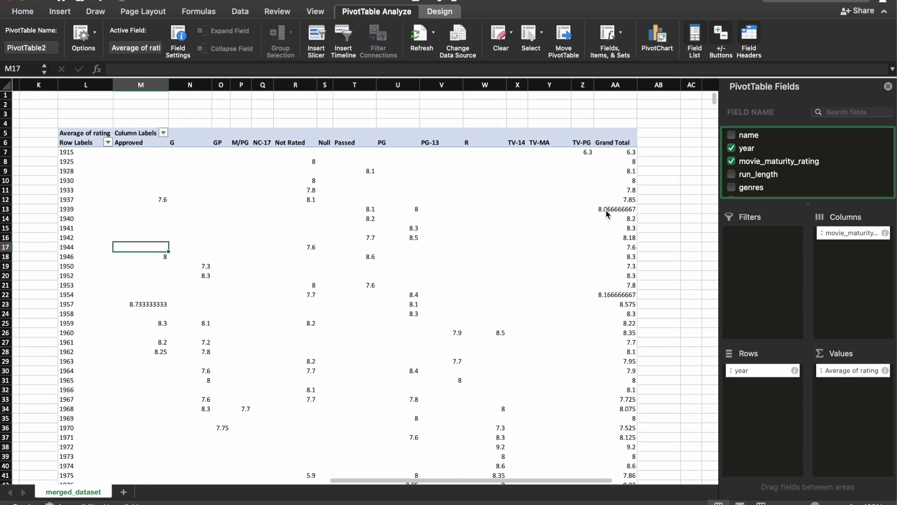
scroll(606, 214, left, 1)
scroll(606, 214, down, 1)
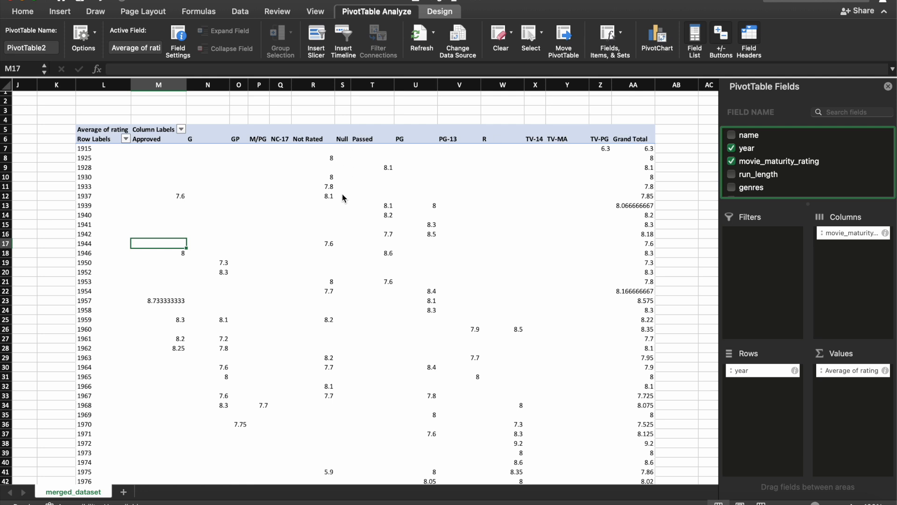
scroll(342, 194, down, 5)
scroll(342, 194, up, 3)
scroll(342, 195, up, 2)
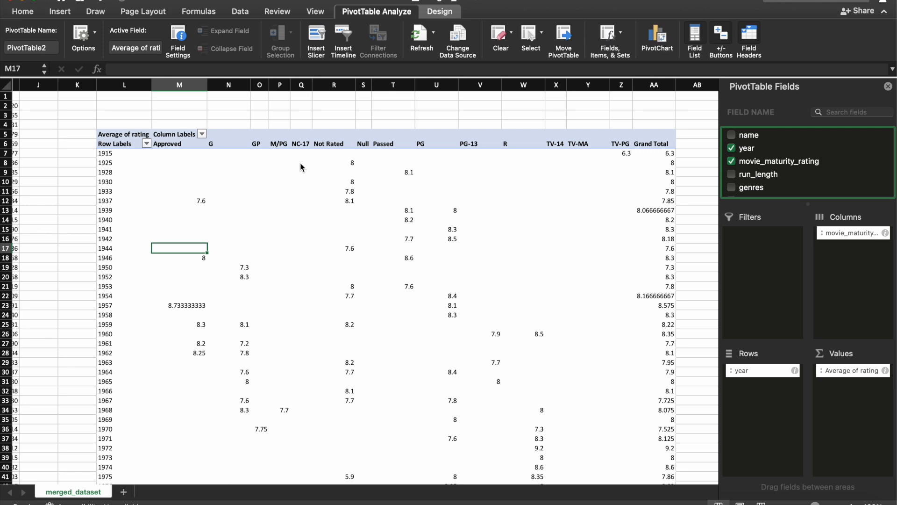
Apply a label filter to the PivotTable's years so only those greater than or equal to 2000 are shown.
click(105, 213)
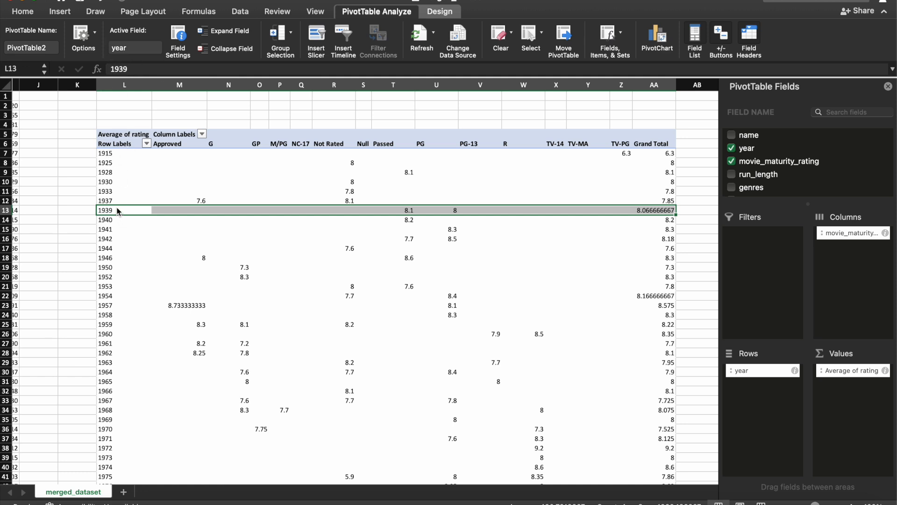
click(107, 277)
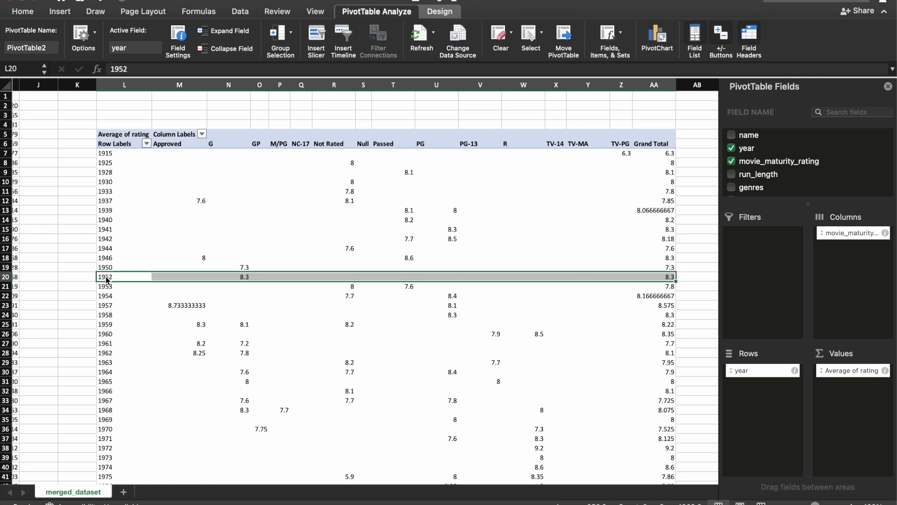
right_click(107, 279)
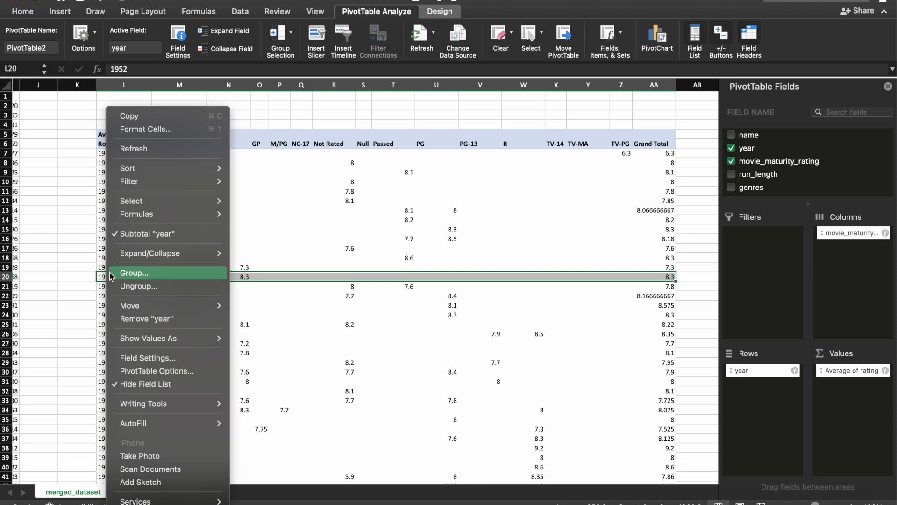
mouse_move(174, 187)
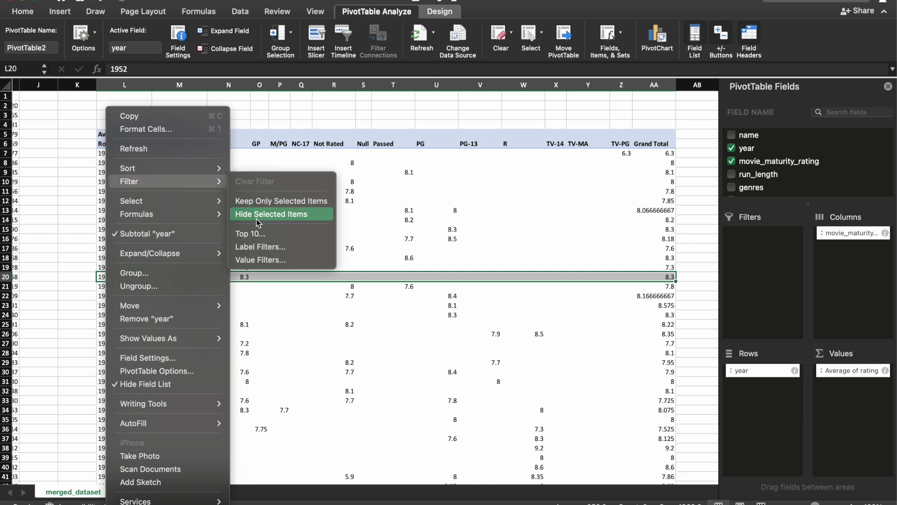
click(259, 247)
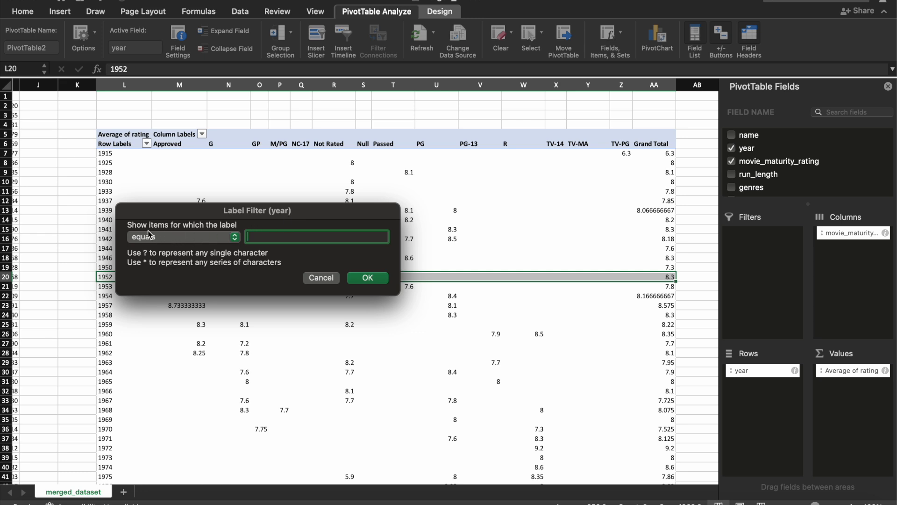
click(192, 240)
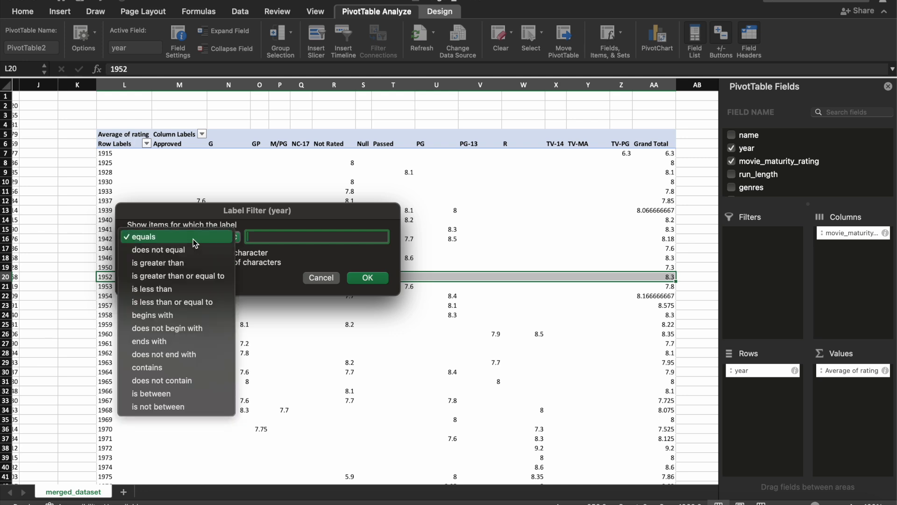
click(181, 281)
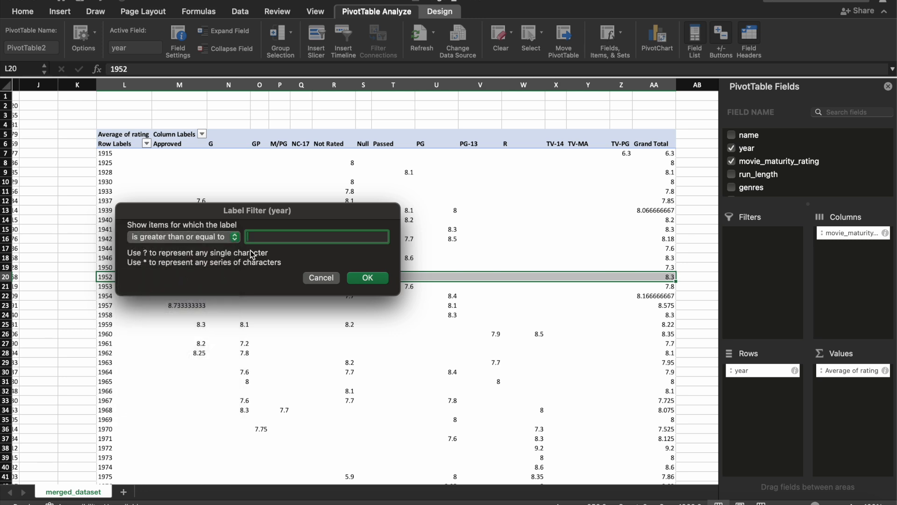
text(2000)
click(363, 279)
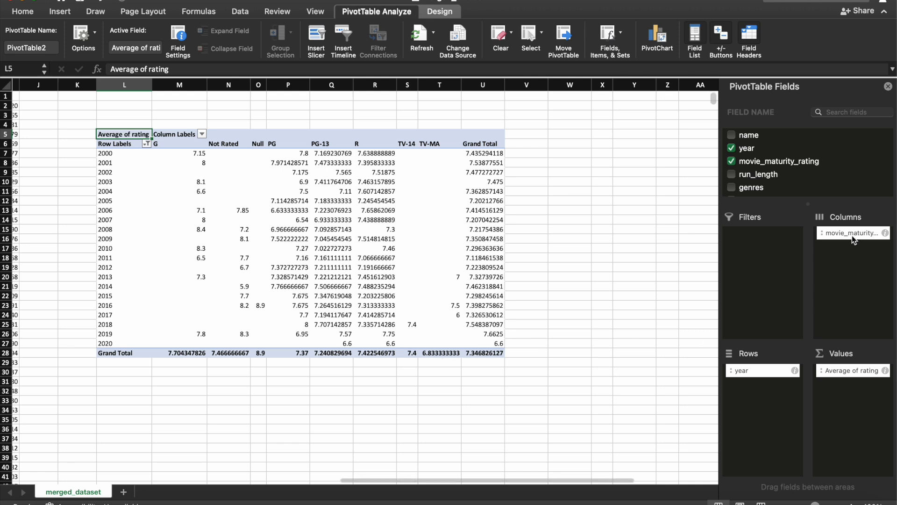
Swap the PivotTable's axes, placing movie_maturity_rating in the rows and year in the columns, and review the resulting layout.
drag(851, 238, 865, 284)
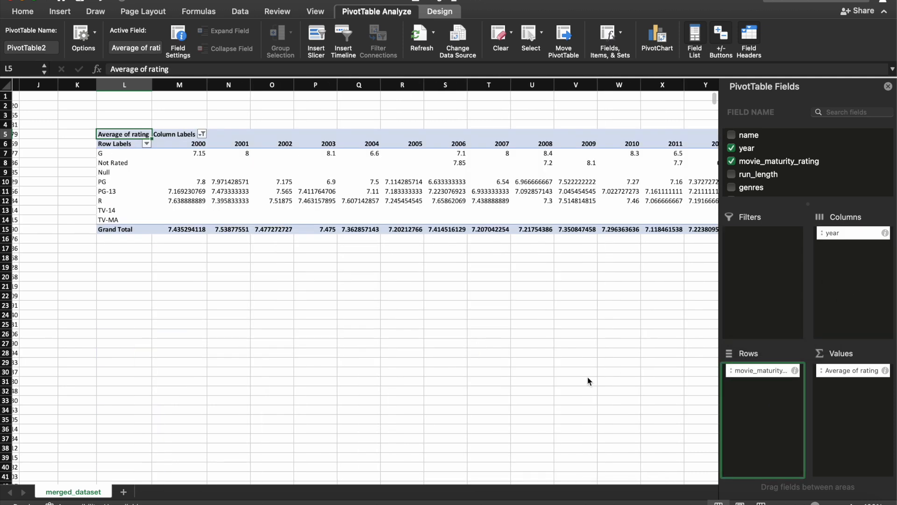
scroll(588, 376, right, 6)
scroll(588, 377, right, 4)
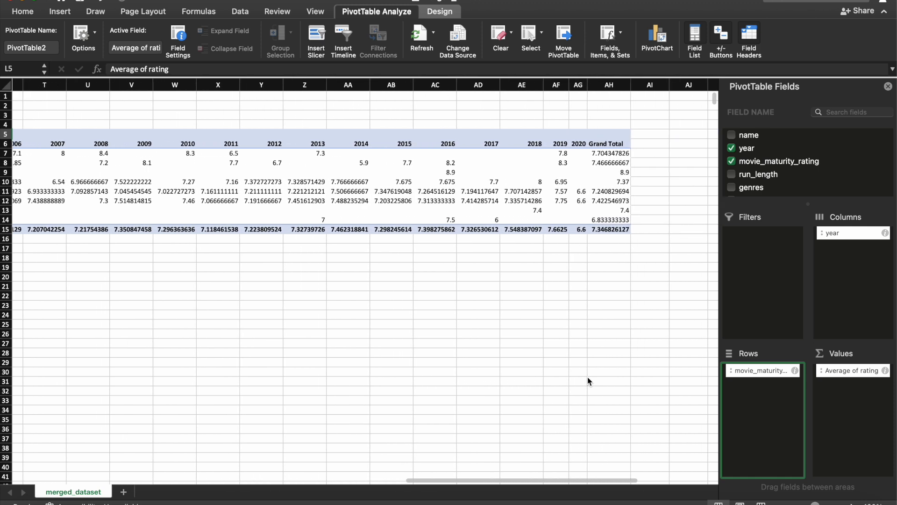
scroll(587, 377, left, 7)
scroll(588, 377, left, 2)
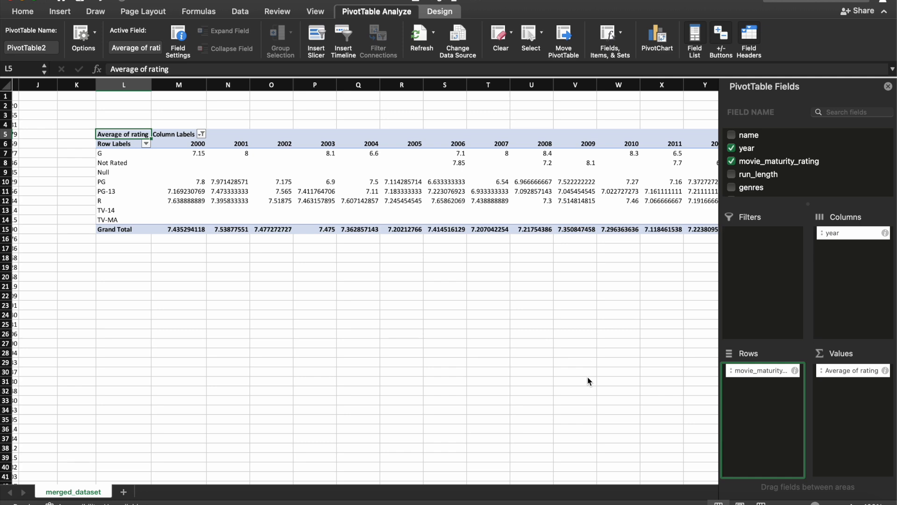
Undo the swap of year and movie_maturity_rating between the PivotTable's rows and columns.
key(super+z)
key(super+z)
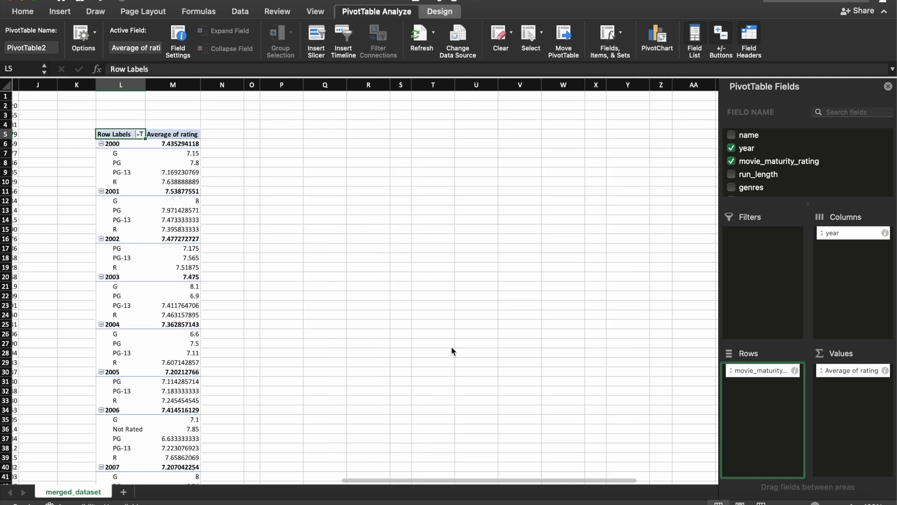